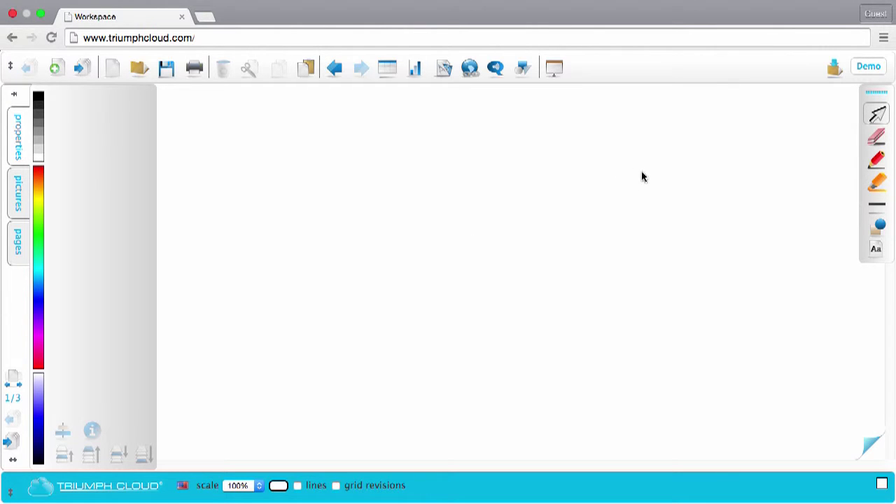
- Float the drawing tools over the page, then swap the toolbar and side-panel positions and restore them
{"action": "left_click", "coordinate": [839, 102]}
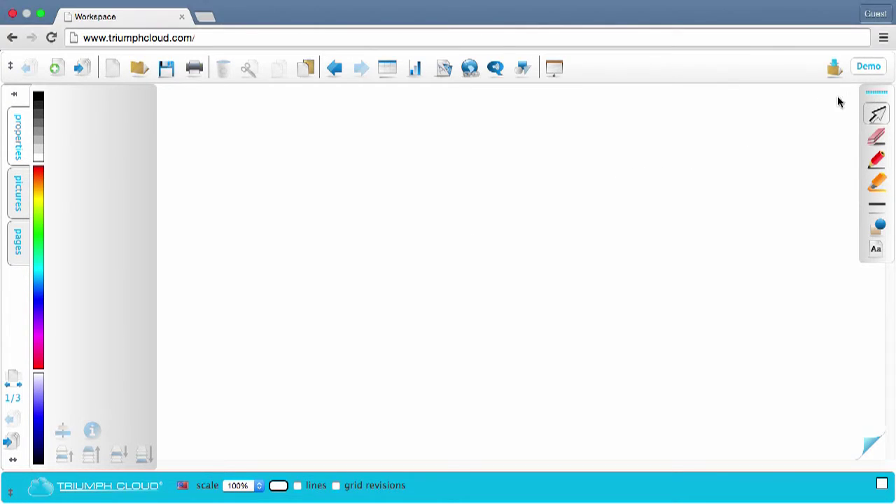
{"action": "left_click_drag", "start_coordinate": [874, 94], "coordinate": [200, 194]}
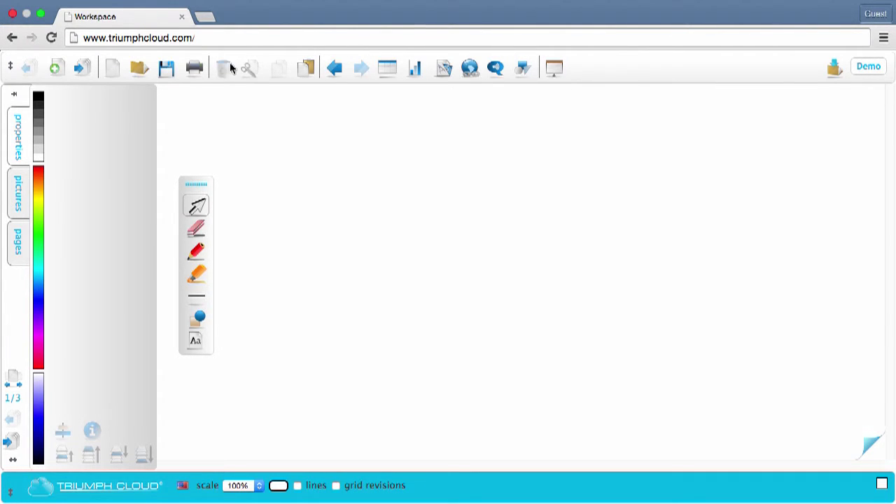
{"action": "left_click", "coordinate": [10, 67]}
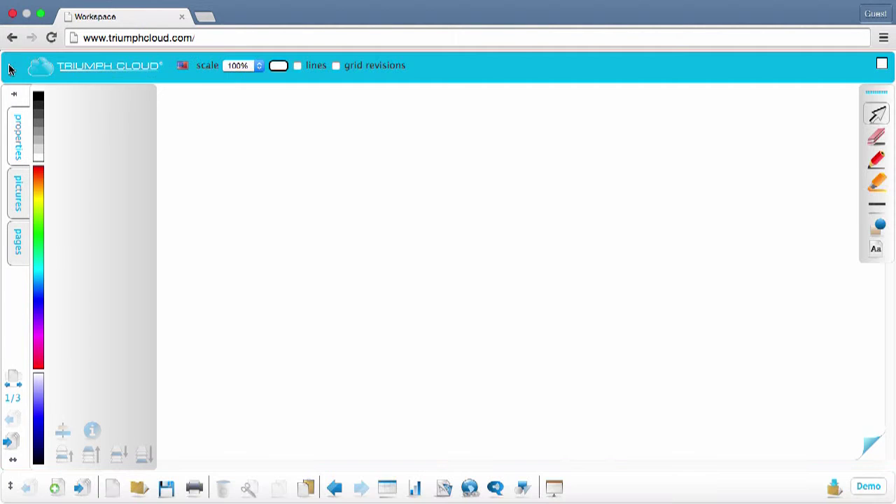
{"action": "left_click", "coordinate": [10, 486]}
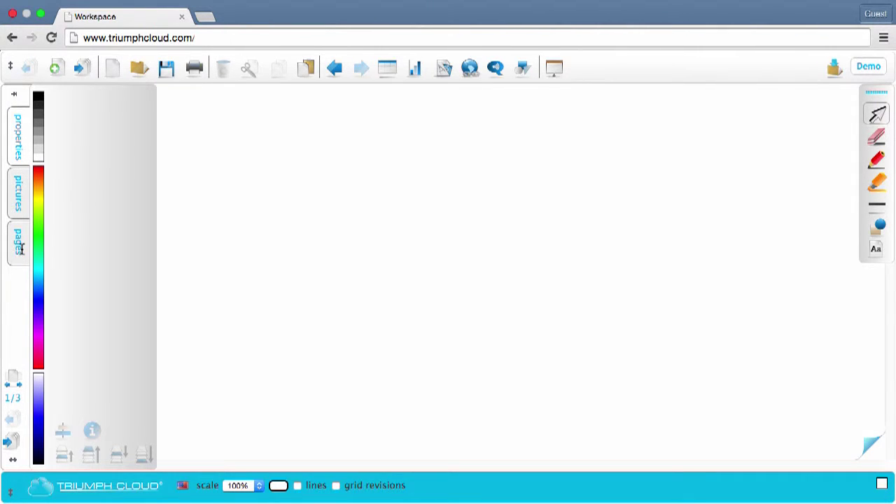
{"action": "left_click", "coordinate": [12, 463]}
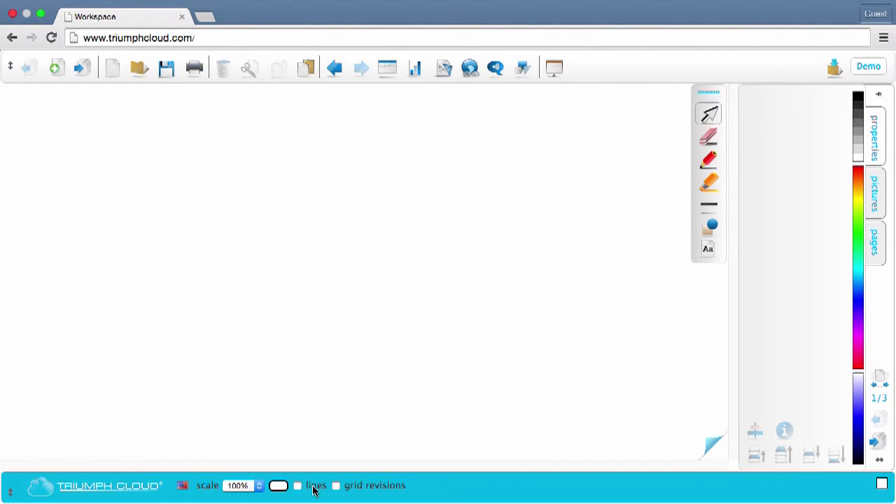
{"action": "left_click", "coordinate": [879, 460]}
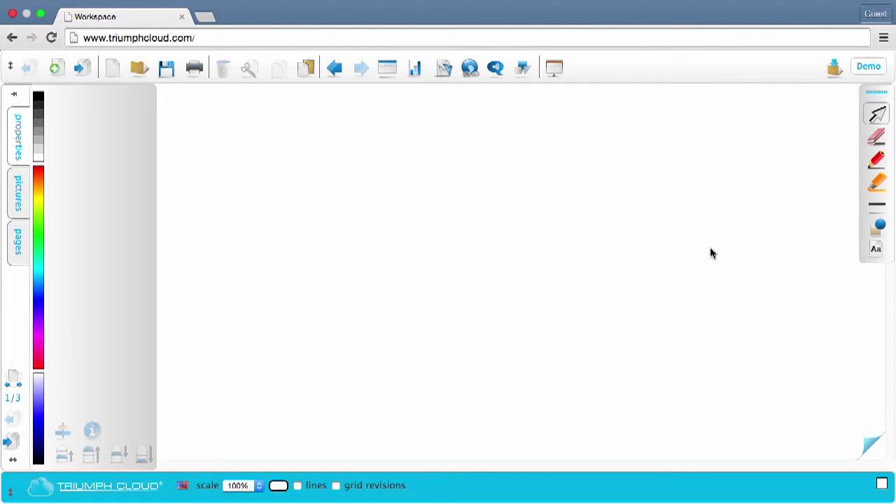
- Draw a freehand smiley face (oval outline and smiling mouth) with the black pen
{"action": "left_click", "coordinate": [876, 163]}
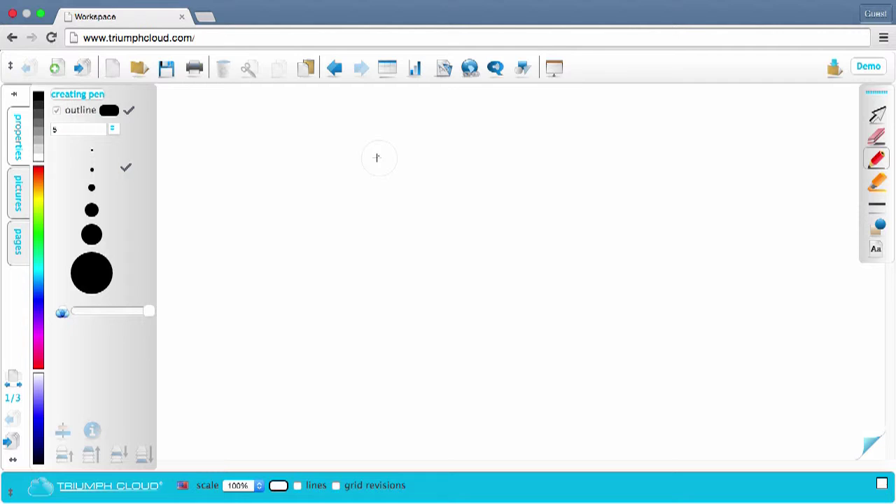
{"action": "mouse_move", "coordinate": [376, 157]}
{"action": "left_mouse_down"}
{"action": "mouse_move", "coordinate": [292, 230]}
{"action": "mouse_move", "coordinate": [359, 315]}
{"action": "mouse_move", "coordinate": [494, 248]}
{"action": "mouse_move", "coordinate": [448, 168]}
{"action": "mouse_move", "coordinate": [381, 159]}
{"action": "left_mouse_up"}
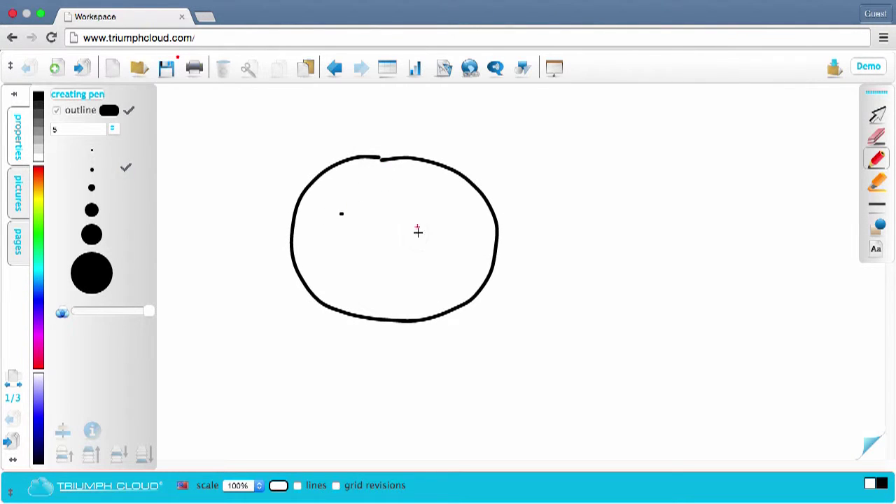
{"action": "mouse_move", "coordinate": [341, 243]}
{"action": "left_mouse_down"}
{"action": "mouse_move", "coordinate": [356, 259]}
{"action": "mouse_move", "coordinate": [422, 266]}
{"action": "mouse_move", "coordinate": [433, 244]}
{"action": "left_mouse_up"}
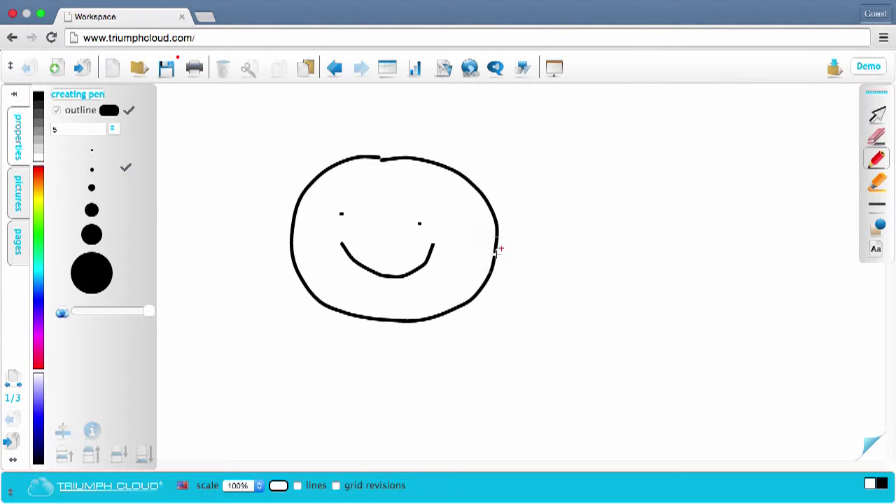
- Select the whole smiley drawing and delete it
{"action": "left_click", "coordinate": [880, 121]}
{"action": "left_click_drag", "start_coordinate": [294, 126], "coordinate": [600, 347]}
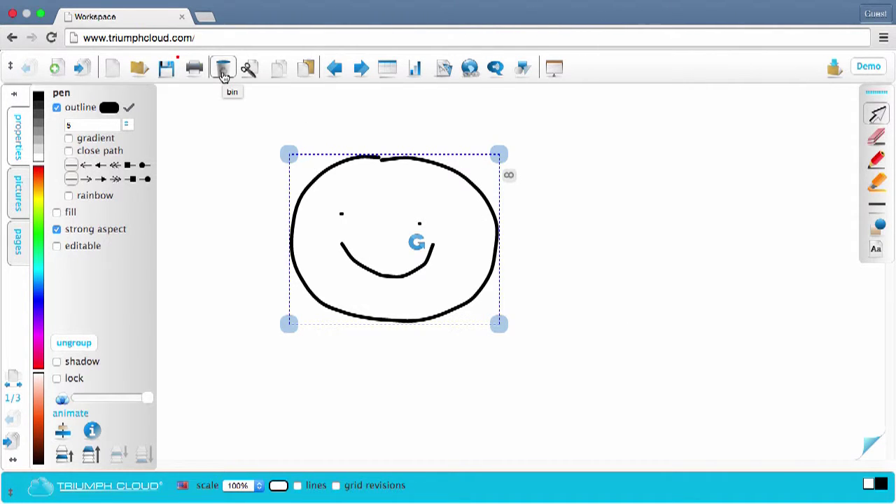
{"action": "left_click", "coordinate": [223, 73]}
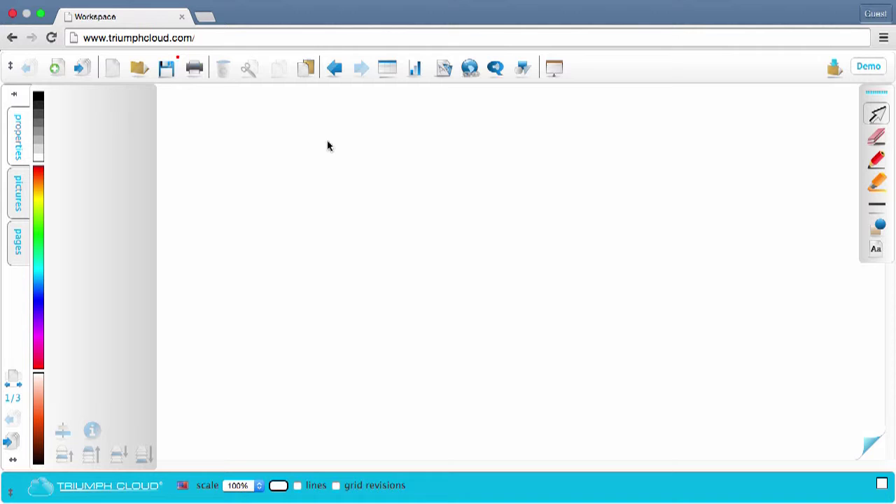
- Draw an ellipse left of the page centre
{"action": "left_click", "coordinate": [876, 228]}
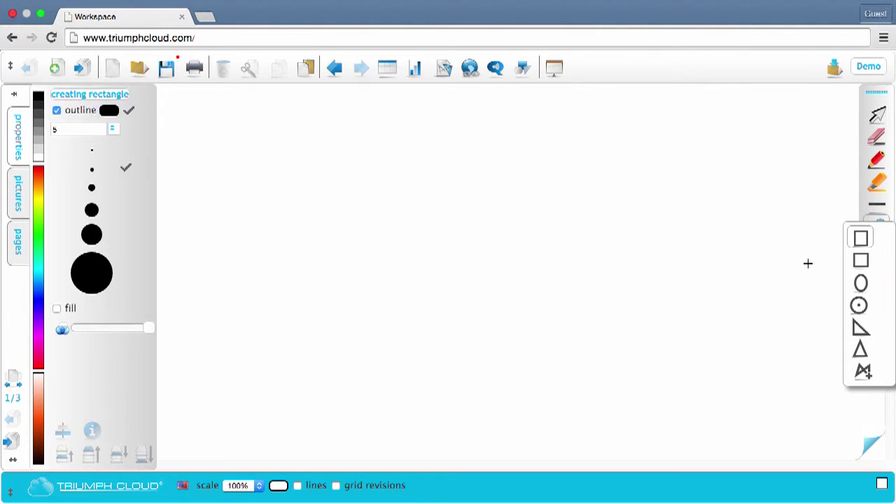
{"action": "left_click", "coordinate": [860, 283]}
{"action": "mouse_move", "coordinate": [330, 170]}
{"action": "left_mouse_down"}
{"action": "mouse_move", "coordinate": [357, 208]}
{"action": "mouse_move", "coordinate": [446, 282]}
{"action": "mouse_move", "coordinate": [448, 342]}
{"action": "left_mouse_up"}
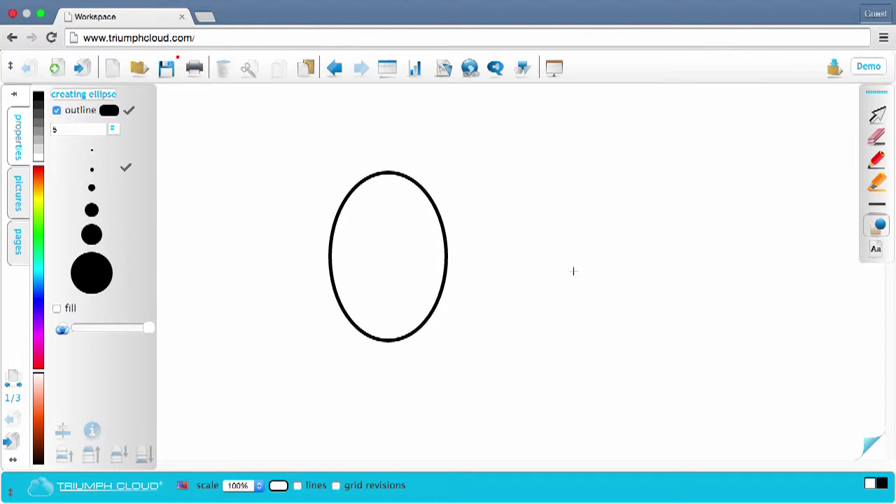
- Give the ellipse an orange fill and a blue outline
{"action": "left_click", "coordinate": [877, 115]}
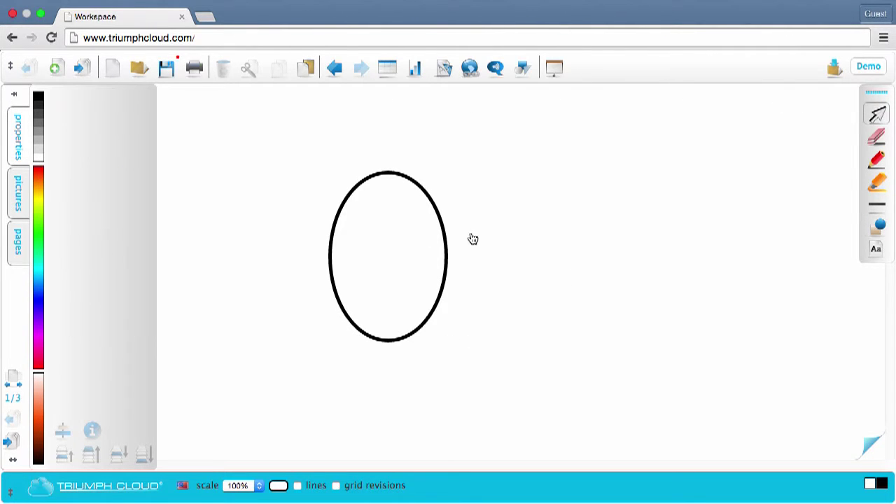
{"action": "left_click", "coordinate": [392, 258]}
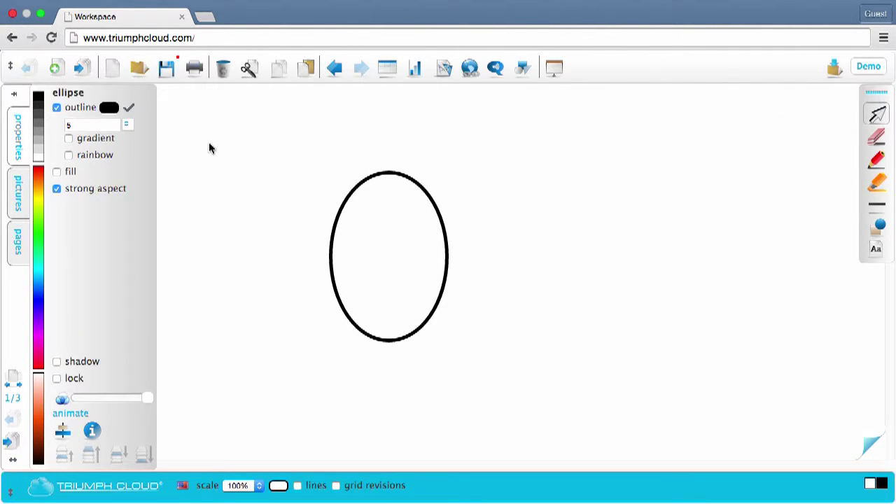
{"action": "left_click", "coordinate": [57, 171]}
{"action": "left_click", "coordinate": [39, 184]}
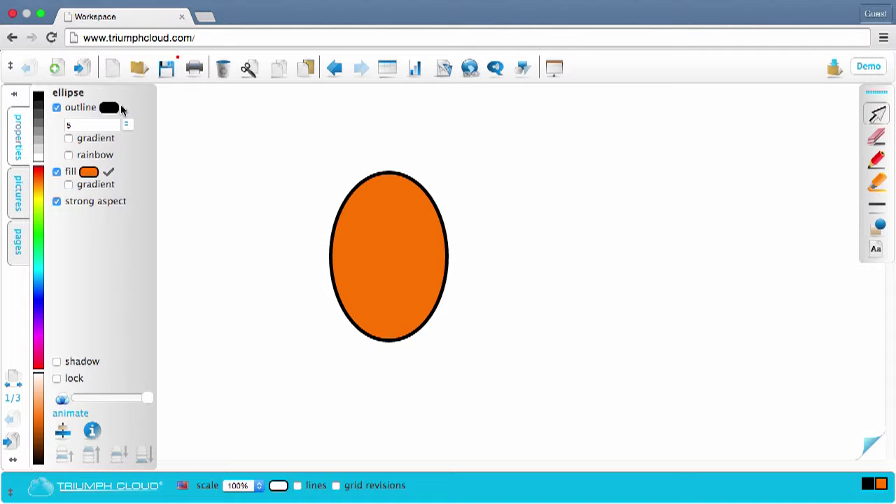
{"action": "left_click", "coordinate": [111, 108]}
{"action": "left_click", "coordinate": [39, 292]}
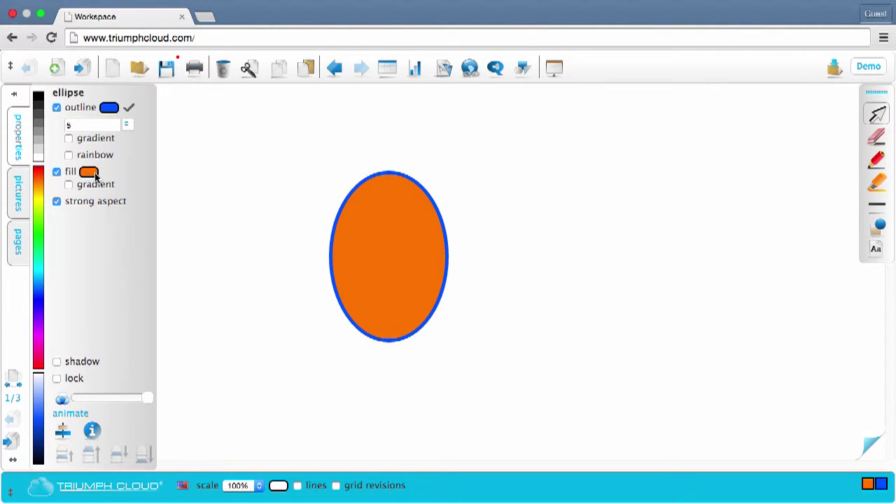
- Turn off strong aspect and enlarge the ellipse into a bigger circle
{"action": "left_click", "coordinate": [57, 202]}
{"action": "left_click", "coordinate": [418, 305]}
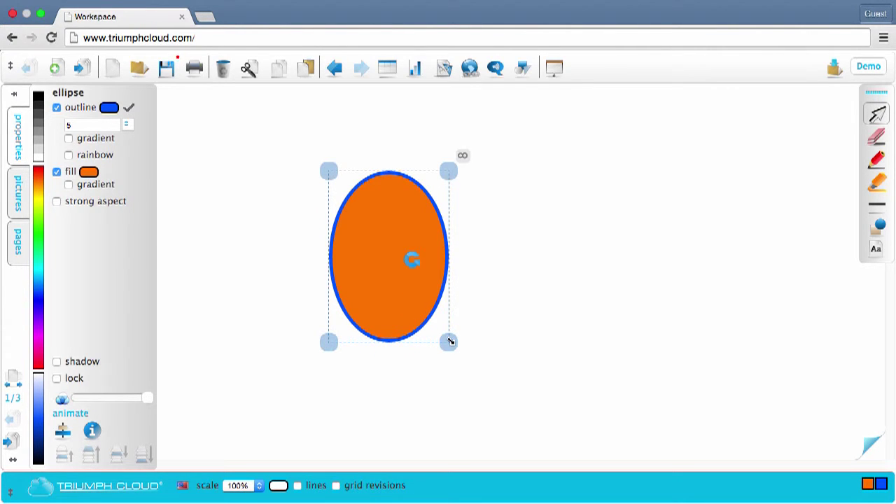
{"action": "left_click_drag", "start_coordinate": [450, 341], "coordinate": [558, 398]}
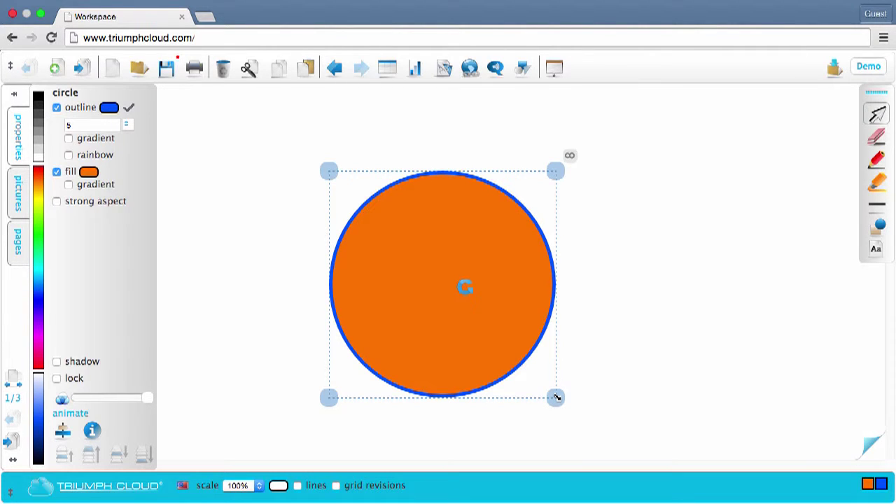
- Delete the orange circle and place the cherry, house and black-and-white portrait pictures on the page
{"action": "left_click", "coordinate": [231, 70]}
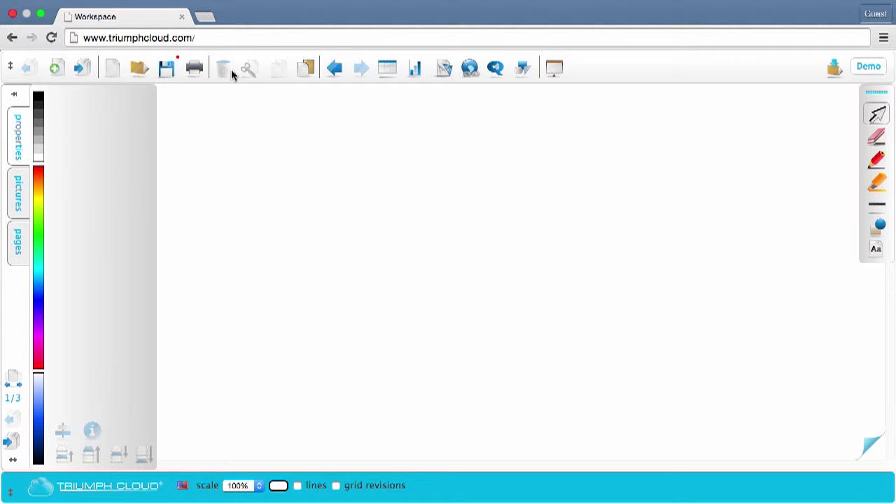
{"action": "left_click", "coordinate": [18, 199]}
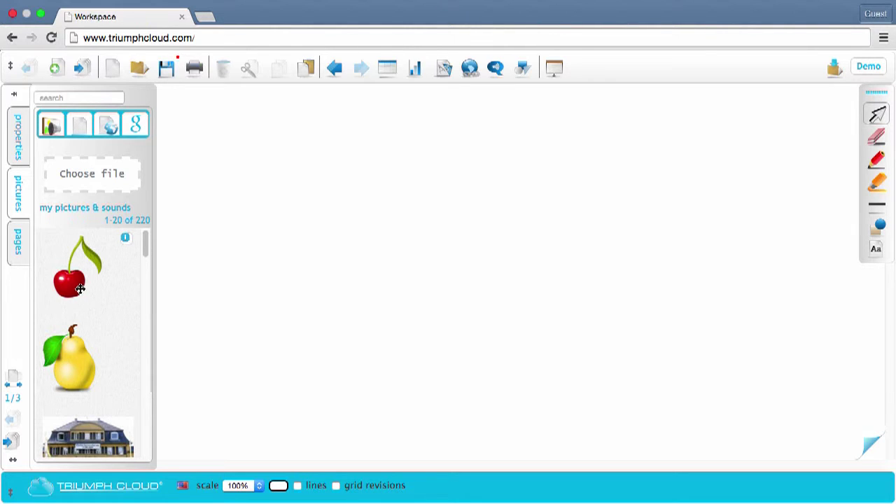
{"action": "left_click_drag", "start_coordinate": [79, 289], "coordinate": [350, 200]}
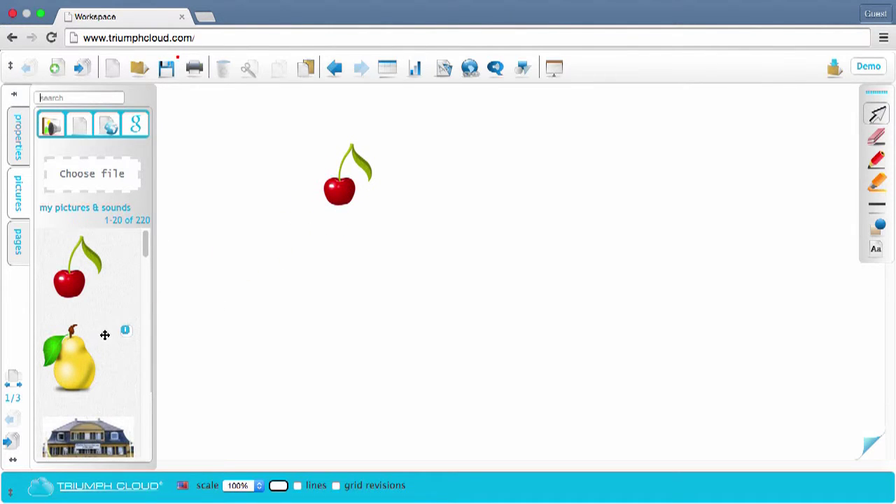
{"action": "scroll", "coordinate": [105, 334], "scroll_direction": "down", "scroll_amount": 3}
{"action": "left_click_drag", "start_coordinate": [105, 334], "coordinate": [490, 262]}
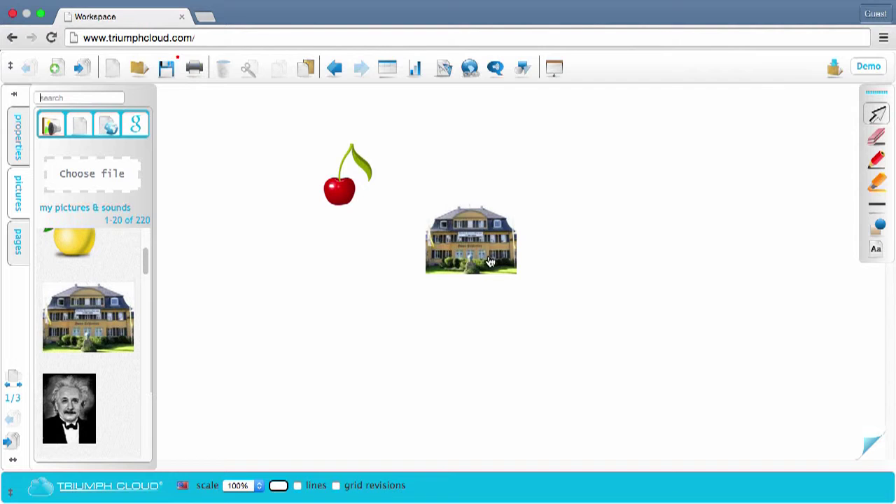
{"action": "left_click_drag", "start_coordinate": [81, 400], "coordinate": [349, 295]}
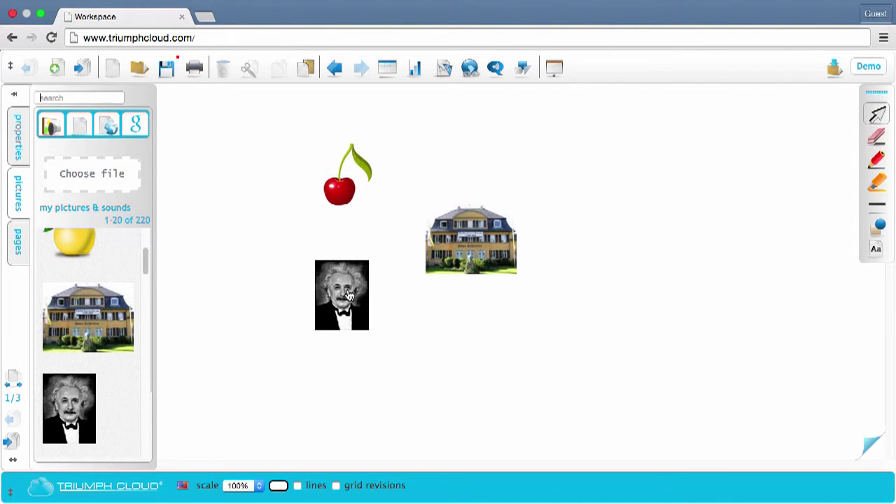
- Enlarge the black-and-white portrait and move it right of the house picture
{"action": "left_click", "coordinate": [348, 295]}
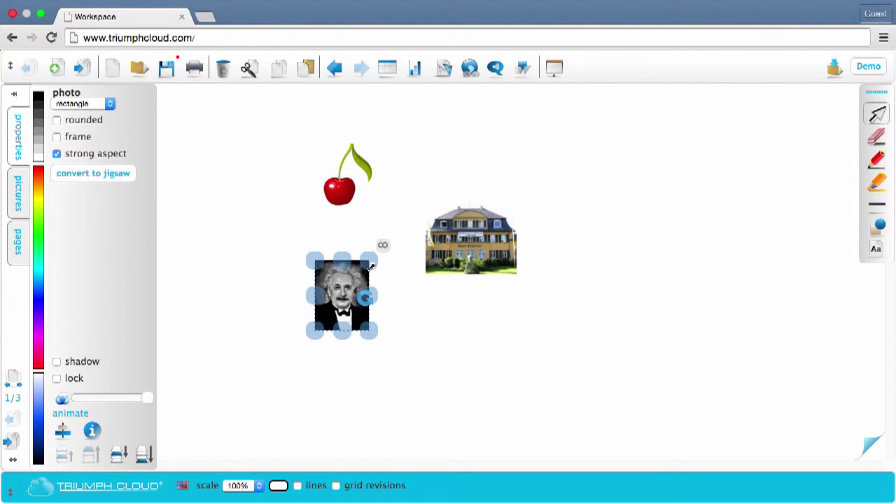
{"action": "left_click_drag", "start_coordinate": [371, 264], "coordinate": [495, 158]}
{"action": "left_click_drag", "start_coordinate": [397, 193], "coordinate": [617, 298]}
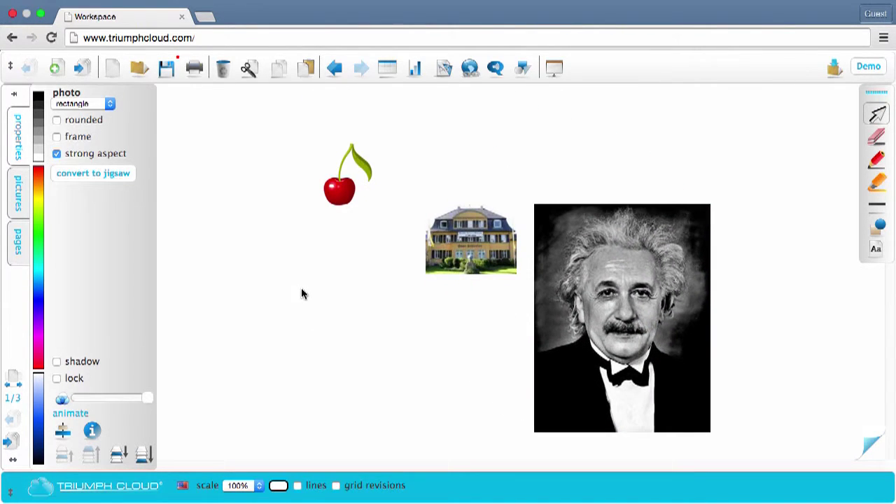
- Browse the page thumbnails and drag the fruit page below the bird-photo page
{"action": "left_click", "coordinate": [19, 240]}
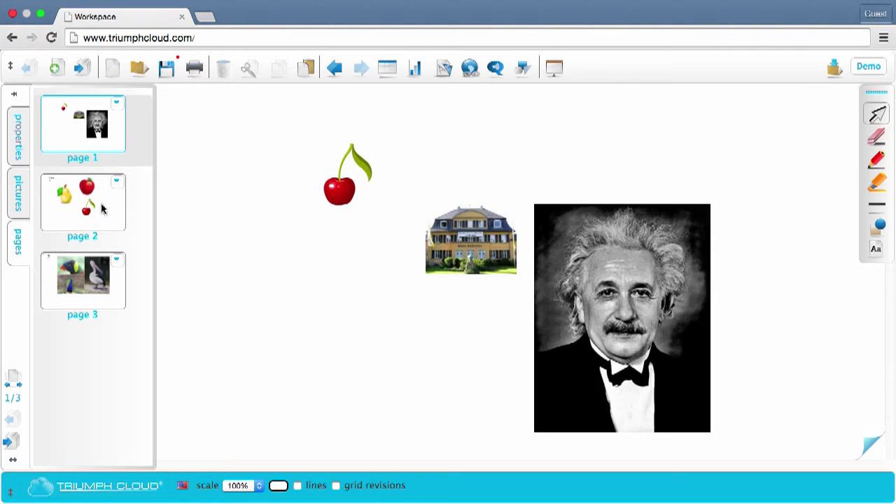
{"action": "left_click", "coordinate": [101, 212]}
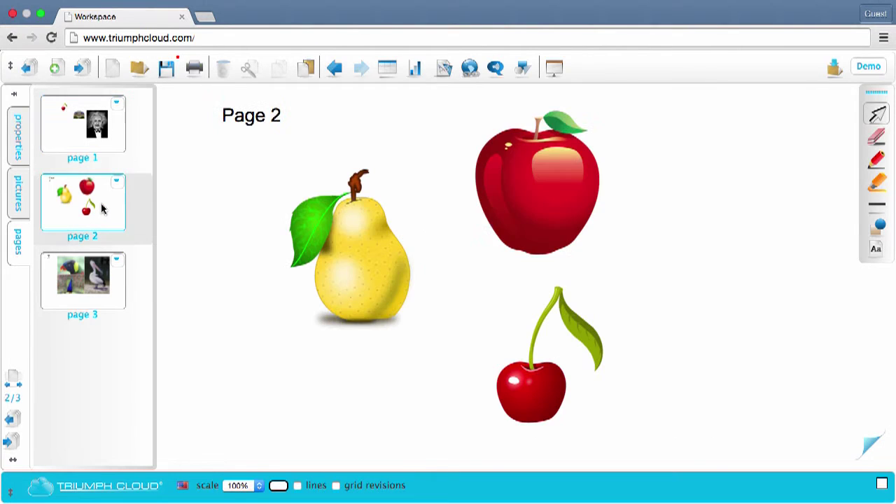
{"action": "left_click", "coordinate": [102, 284]}
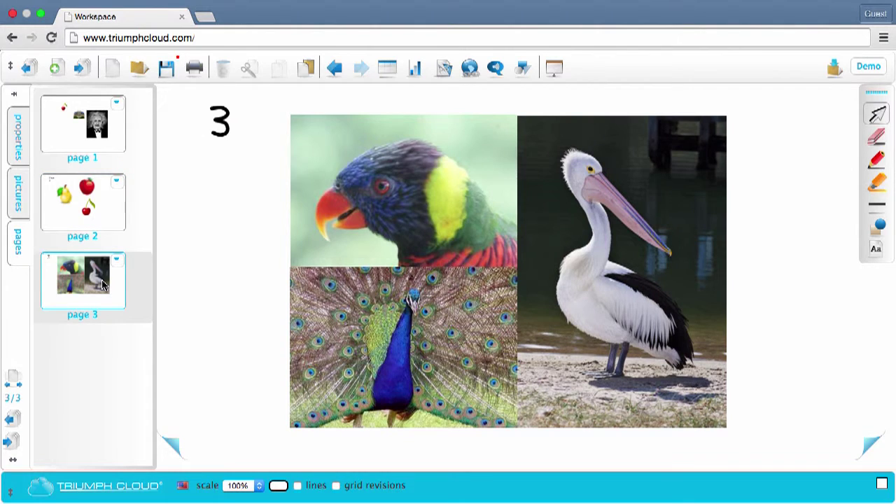
{"action": "left_click", "coordinate": [98, 203]}
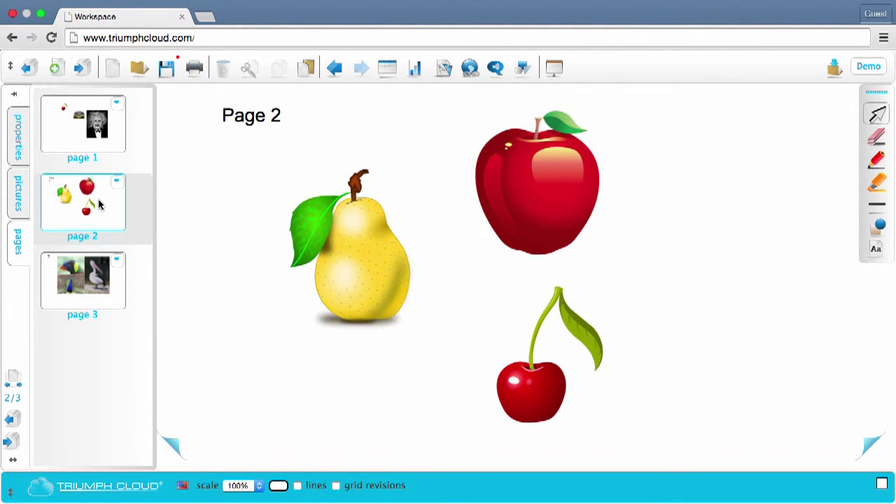
{"action": "left_click_drag", "start_coordinate": [99, 204], "coordinate": [98, 284]}
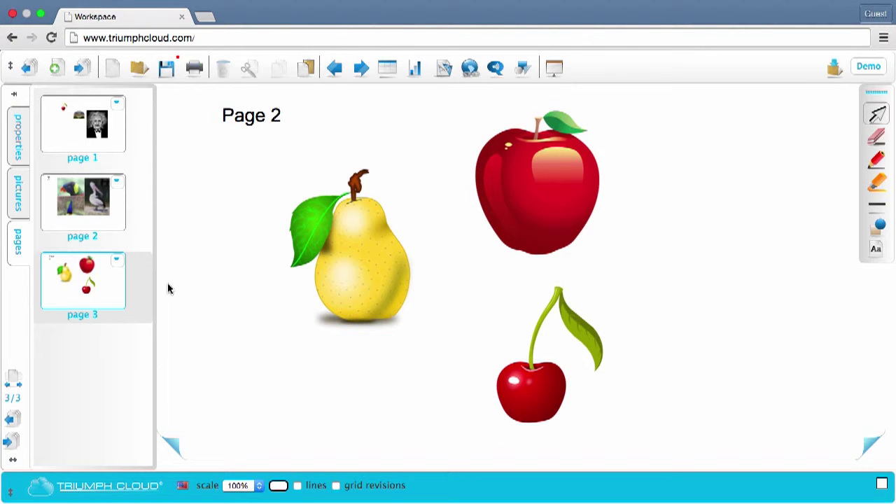
- Switch to full-screen view, move the floating tools beside the apple, and add a new page
{"action": "left_click", "coordinate": [12, 380]}
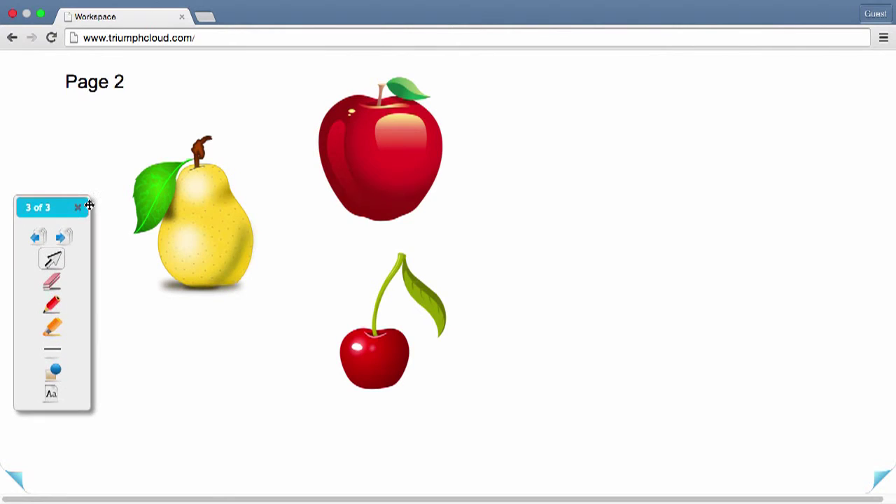
{"action": "left_click_drag", "start_coordinate": [64, 206], "coordinate": [516, 114]}
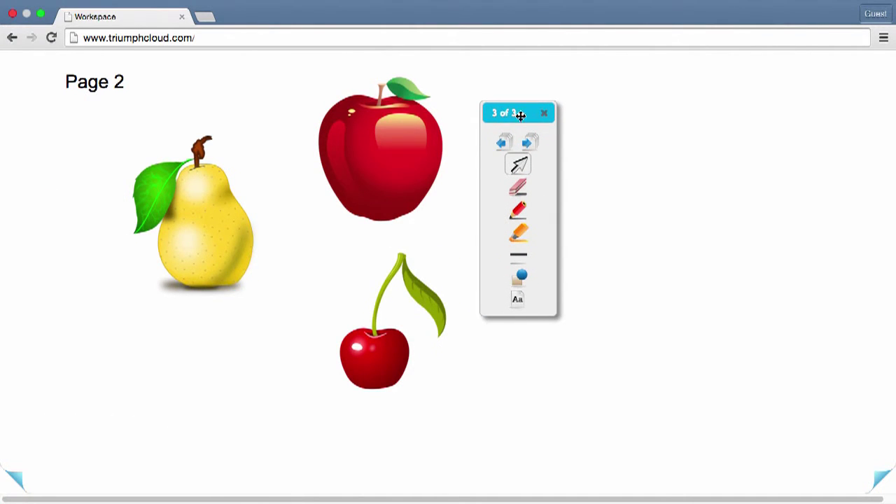
{"action": "left_click", "coordinate": [531, 145]}
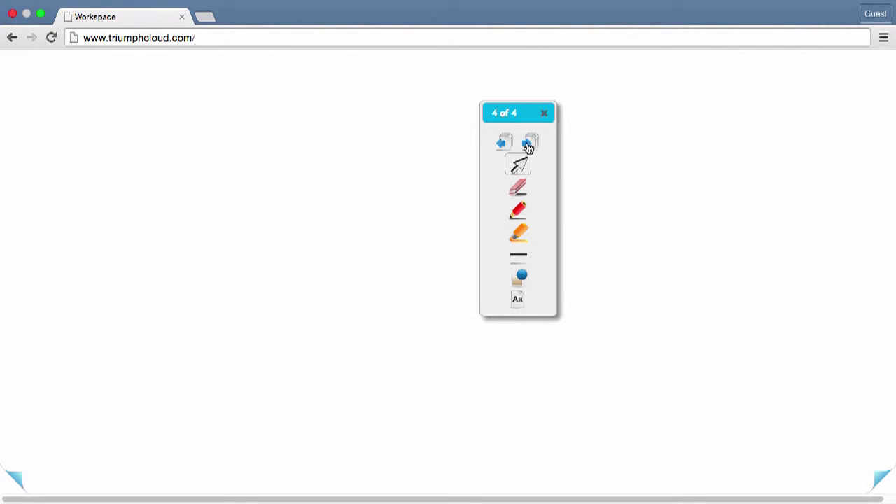
- Draw a smiley face on the new page with the freehand marker
{"action": "left_click", "coordinate": [519, 211]}
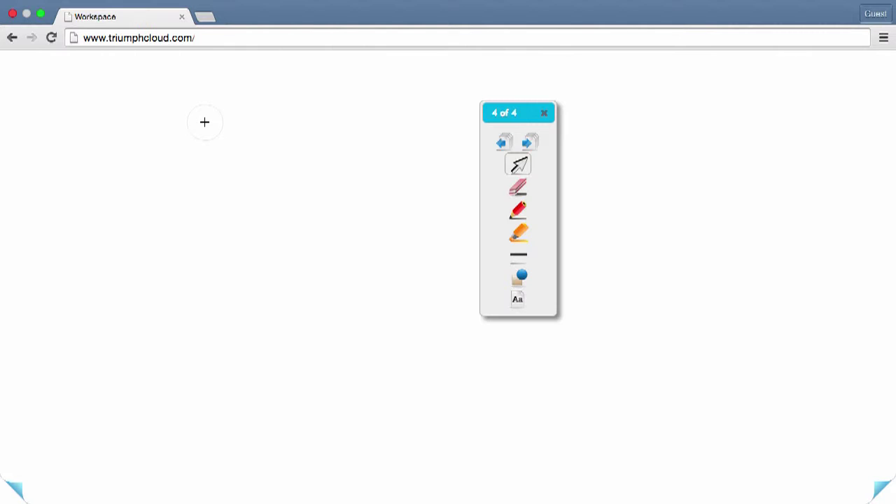
{"action": "mouse_move", "coordinate": [207, 121]}
{"action": "left_mouse_down"}
{"action": "mouse_move", "coordinate": [130, 176]}
{"action": "mouse_move", "coordinate": [335, 277]}
{"action": "mouse_move", "coordinate": [296, 134]}
{"action": "mouse_move", "coordinate": [201, 122]}
{"action": "left_mouse_up"}
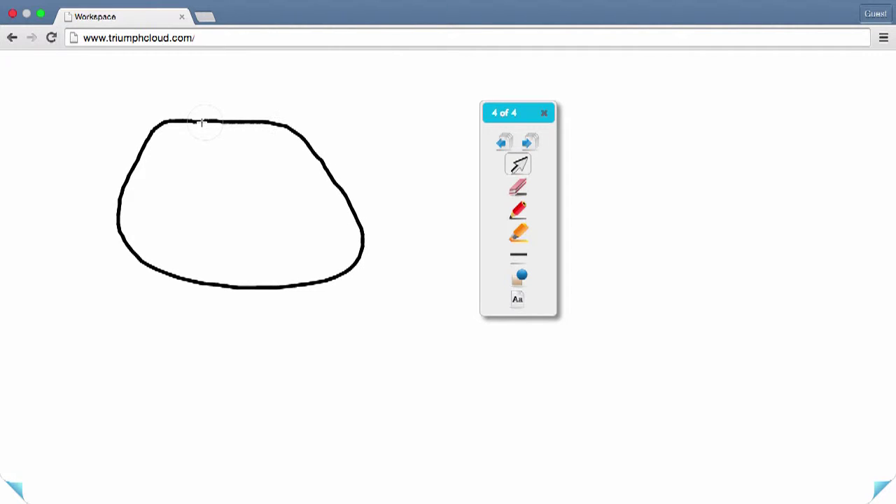
{"action": "mouse_move", "coordinate": [183, 218]}
{"action": "left_mouse_down"}
{"action": "mouse_move", "coordinate": [246, 244]}
{"action": "mouse_move", "coordinate": [263, 223]}
{"action": "left_mouse_up"}
- Go back two pages to the bird-photo page and leave full-screen mode
{"action": "left_click", "coordinate": [499, 145]}
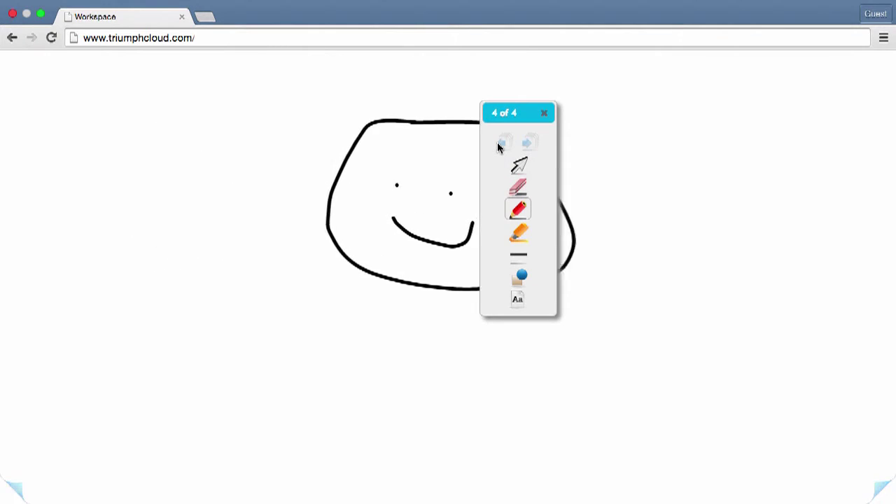
{"action": "left_click", "coordinate": [499, 144]}
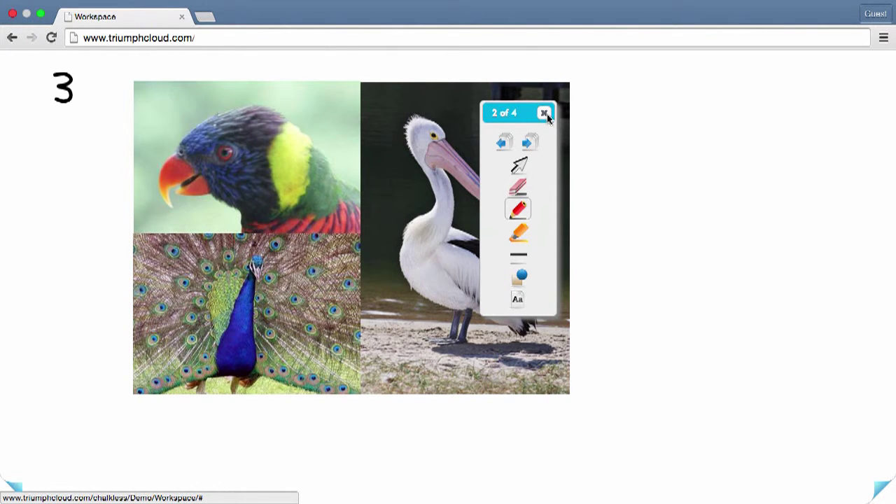
{"action": "left_click", "coordinate": [544, 114]}
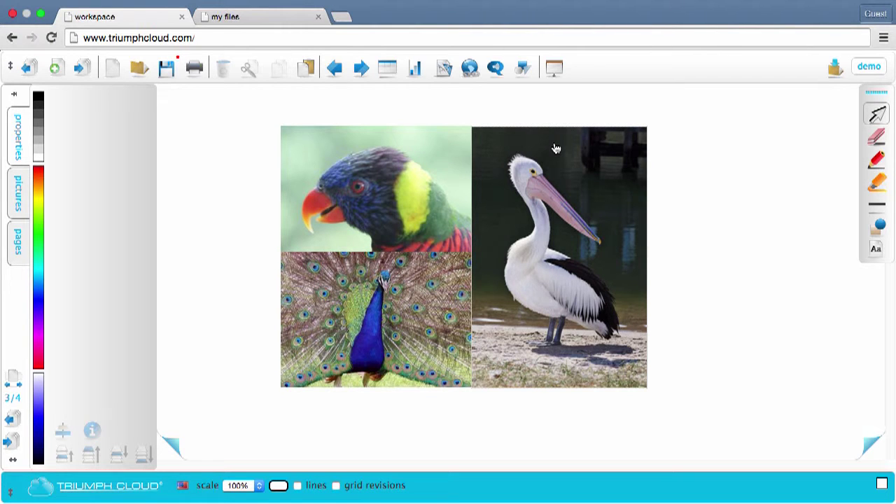
{"action": "left_click", "coordinate": [181, 488]}
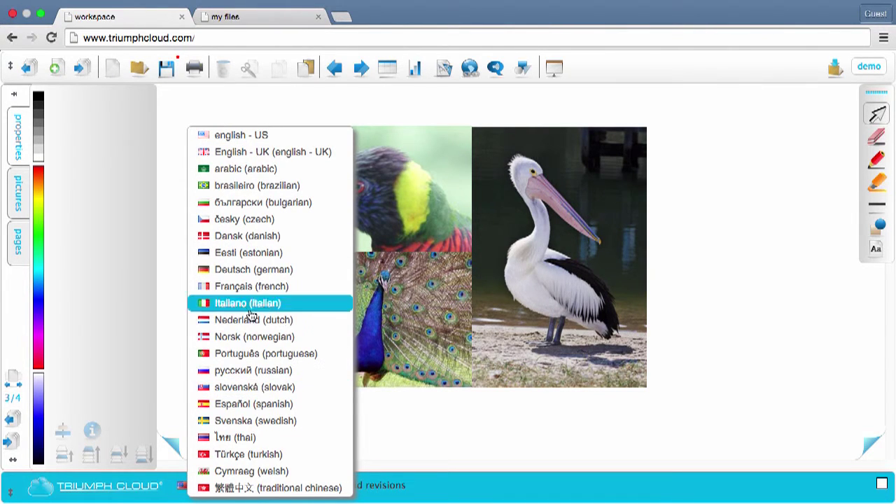
{"action": "left_click", "coordinate": [255, 272]}
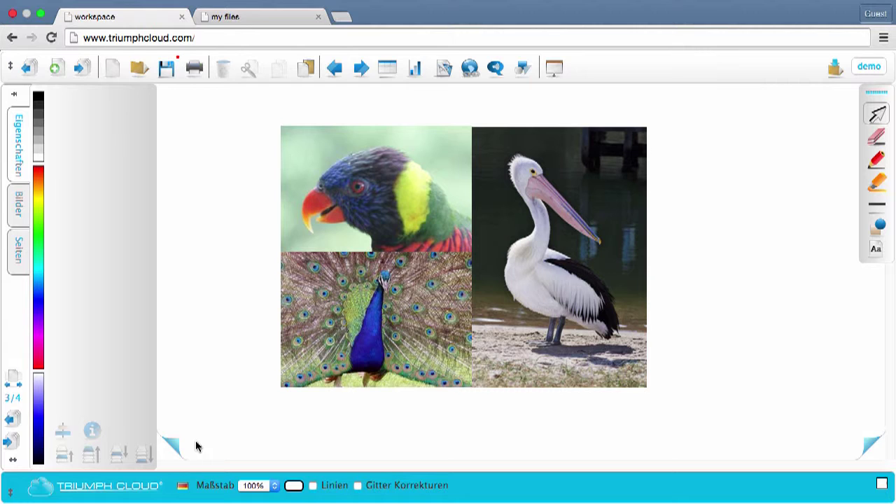
{"action": "left_click", "coordinate": [182, 488]}
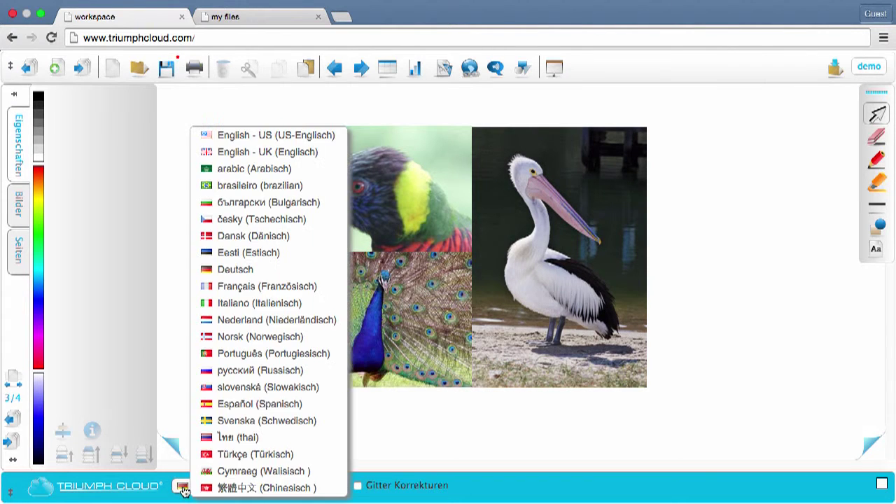
{"action": "left_click", "coordinate": [276, 137]}
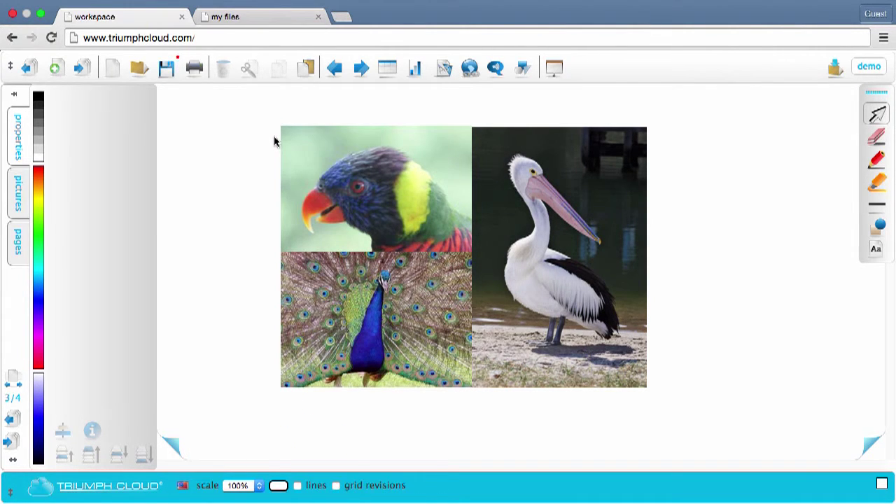
- On blank page 4, draw an oval head with two eye dots and a smile
{"action": "left_click", "coordinate": [866, 448]}
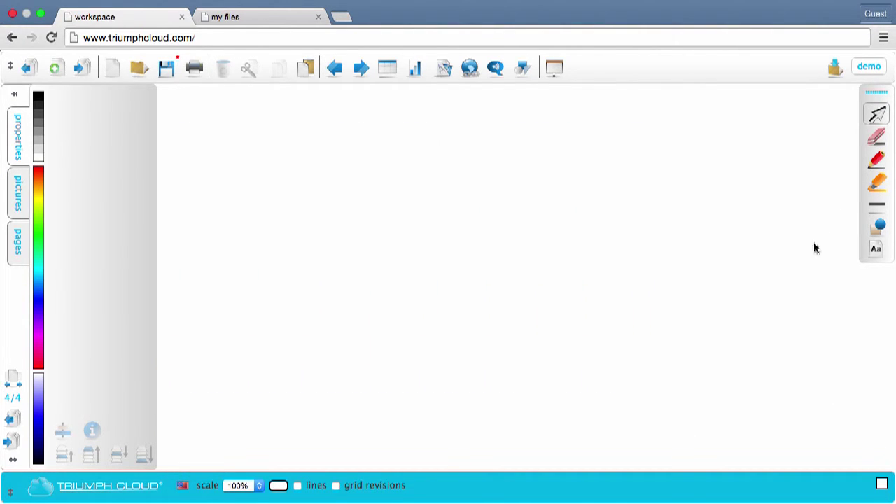
{"action": "left_click", "coordinate": [875, 159]}
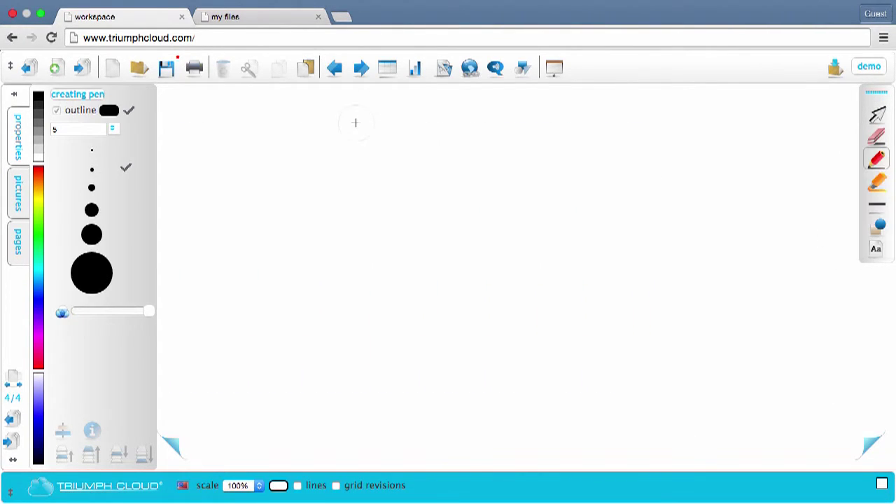
{"action": "mouse_move", "coordinate": [355, 122]}
{"action": "left_mouse_down"}
{"action": "mouse_move", "coordinate": [250, 223]}
{"action": "mouse_move", "coordinate": [586, 296]}
{"action": "mouse_move", "coordinate": [466, 124]}
{"action": "mouse_move", "coordinate": [346, 119]}
{"action": "left_mouse_up"}
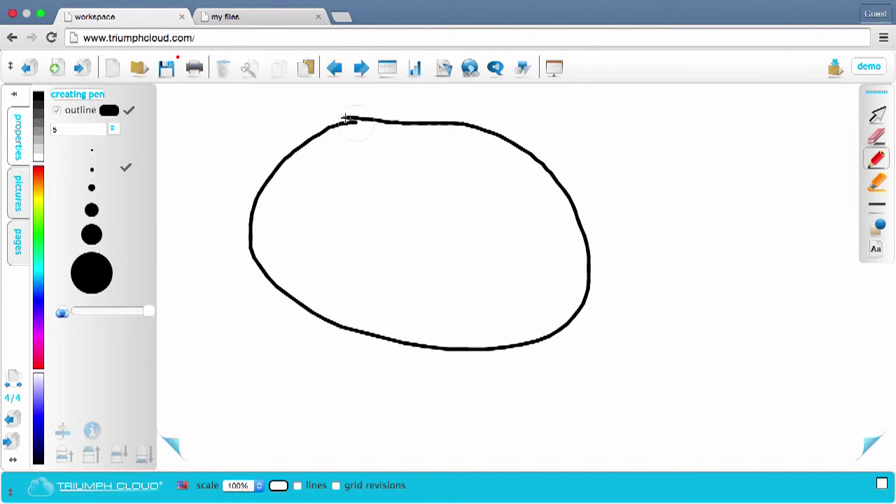
{"action": "left_click", "coordinate": [359, 197]}
{"action": "left_click", "coordinate": [459, 218]}
{"action": "mouse_move", "coordinate": [383, 235]}
{"action": "left_mouse_down"}
{"action": "mouse_move", "coordinate": [446, 282]}
{"action": "mouse_move", "coordinate": [507, 245]}
{"action": "left_mouse_up"}
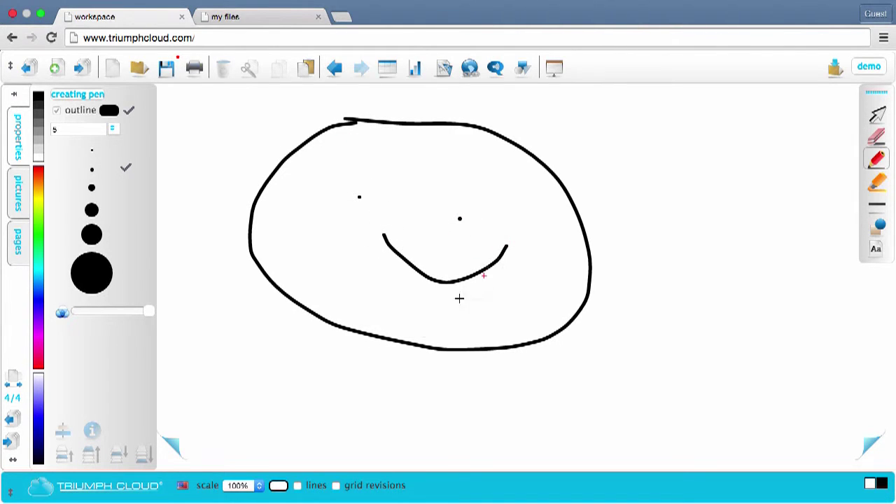
- Zoom out to 25% and draw the body and both arms beneath the head
{"action": "left_click", "coordinate": [257, 486]}
{"action": "left_click", "coordinate": [238, 447]}
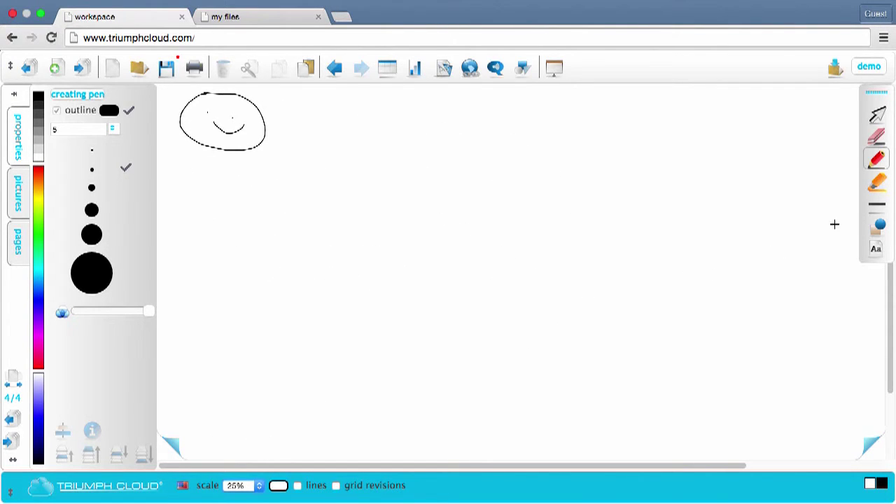
{"action": "left_click", "coordinate": [876, 160]}
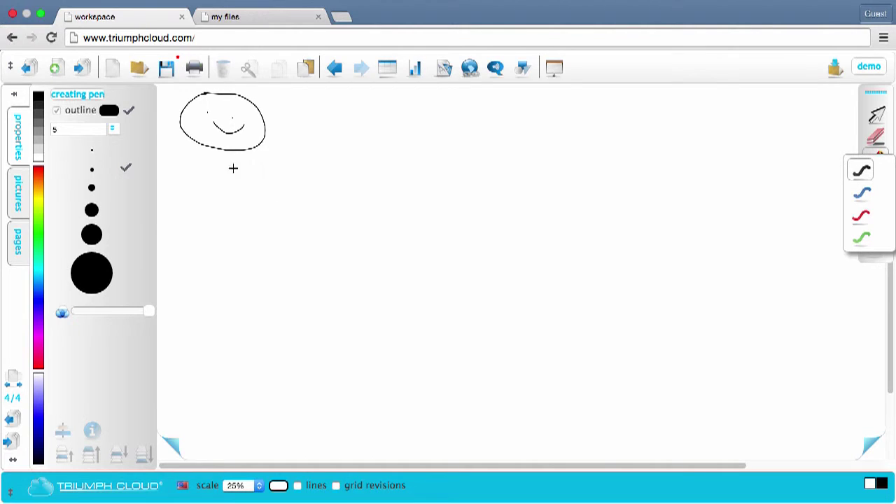
{"action": "mouse_move", "coordinate": [224, 153]}
{"action": "left_mouse_down"}
{"action": "mouse_move", "coordinate": [209, 150]}
{"action": "mouse_move", "coordinate": [162, 211]}
{"action": "mouse_move", "coordinate": [270, 208]}
{"action": "mouse_move", "coordinate": [238, 147]}
{"action": "mouse_move", "coordinate": [214, 149]}
{"action": "left_mouse_up"}
{"action": "left_click_drag", "start_coordinate": [264, 176], "coordinate": [330, 156]}
{"action": "left_click_drag", "start_coordinate": [189, 156], "coordinate": [164, 144]}
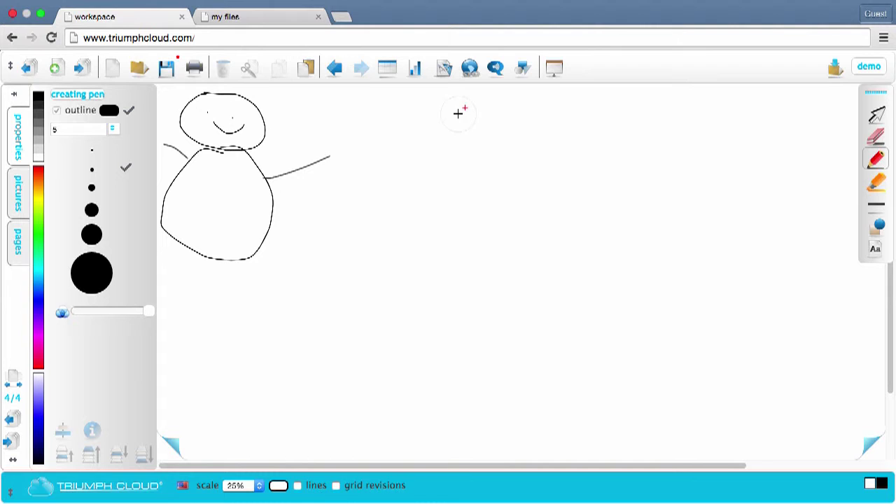
- Load the 'bird' library pictures and place the parrot photo right of the stick figure
{"action": "left_click", "coordinate": [25, 203]}
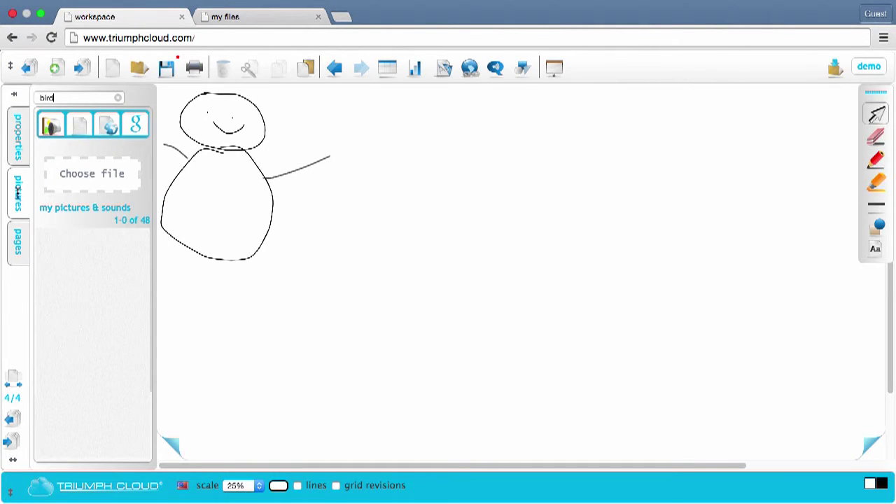
{"action": "left_click", "coordinate": [51, 126]}
{"action": "left_click_drag", "start_coordinate": [87, 201], "coordinate": [422, 138]}
{"action": "left_click", "coordinate": [361, 276]}
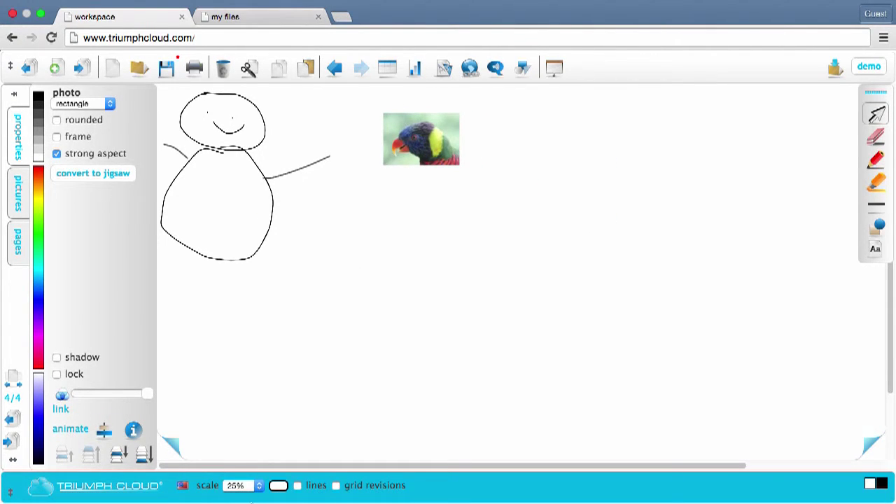
- Zoom the page to 100%
{"action": "left_click", "coordinate": [256, 486]}
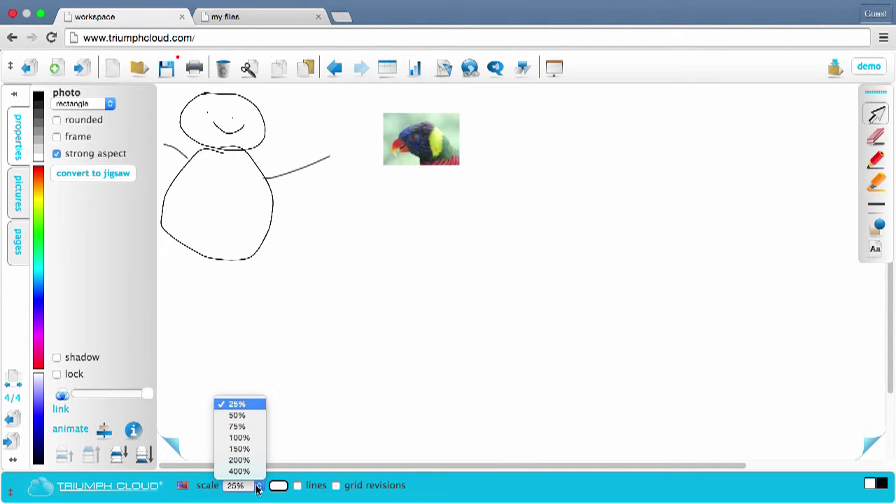
{"action": "left_click", "coordinate": [242, 437]}
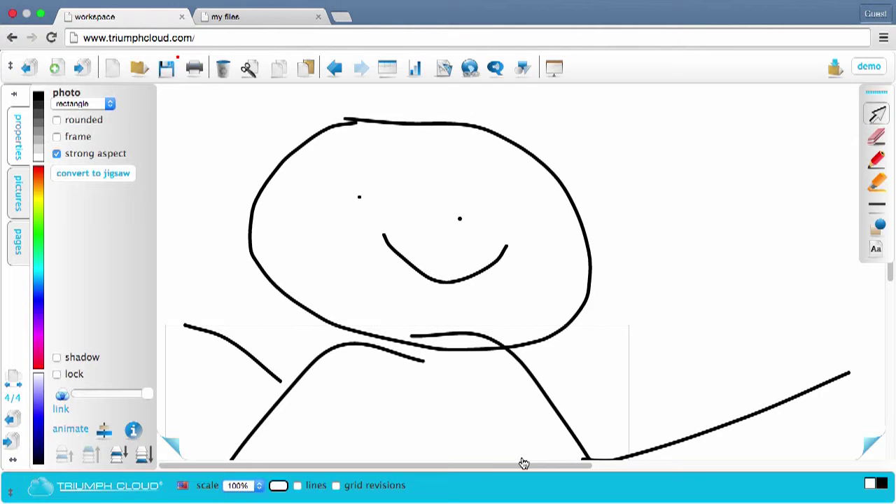
{"action": "mouse_move", "coordinate": [455, 465]}
{"action": "left_mouse_down"}
{"action": "mouse_move", "coordinate": [815, 468]}
{"action": "mouse_move", "coordinate": [540, 482]}
{"action": "mouse_move", "coordinate": [420, 478]}
{"action": "mouse_move", "coordinate": [743, 480]}
{"action": "mouse_move", "coordinate": [460, 476]}
{"action": "mouse_move", "coordinate": [522, 492]}
{"action": "left_mouse_up"}
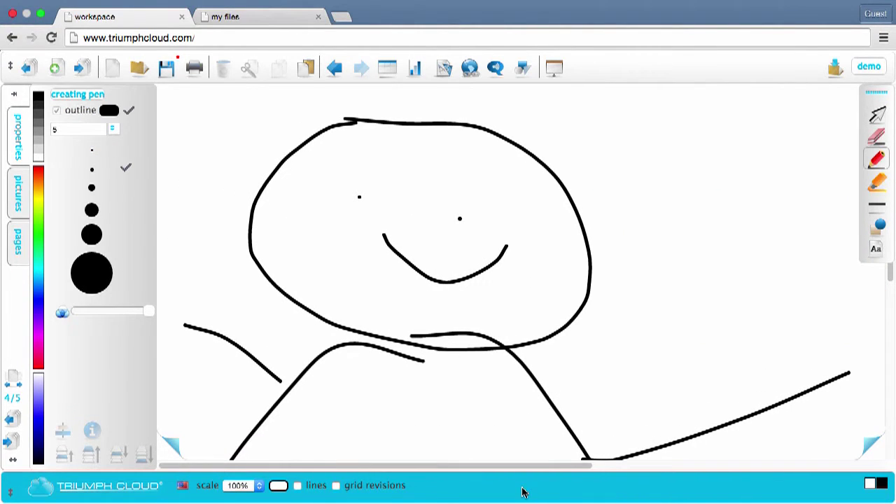
- On page 5, preview the House3 ruled-line style, then turn the lines off again
{"action": "left_click", "coordinate": [873, 446]}
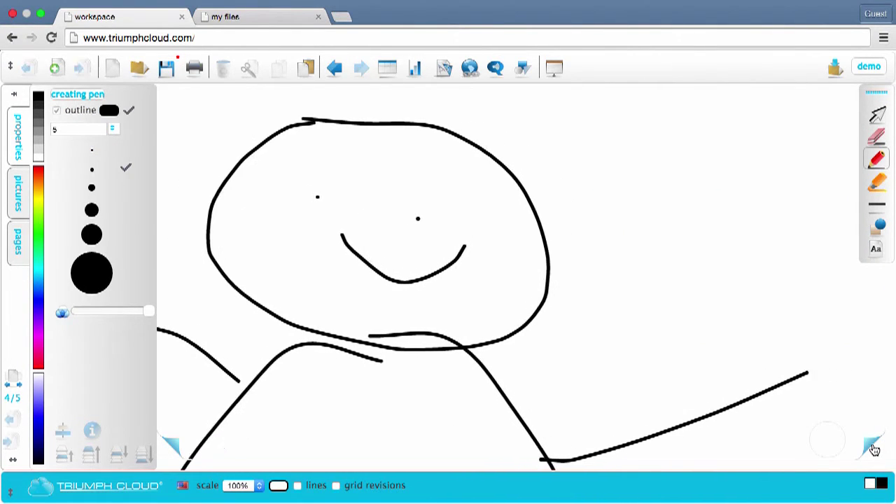
{"action": "left_click", "coordinate": [298, 486]}
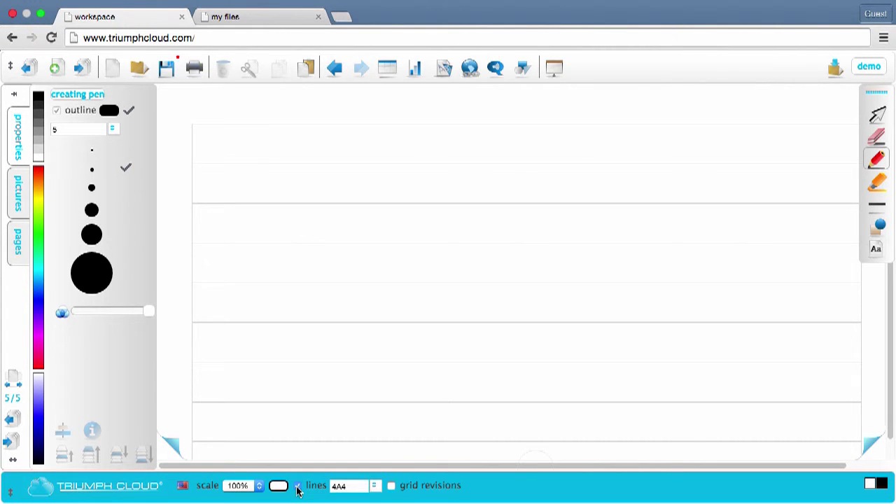
{"action": "left_click", "coordinate": [375, 485]}
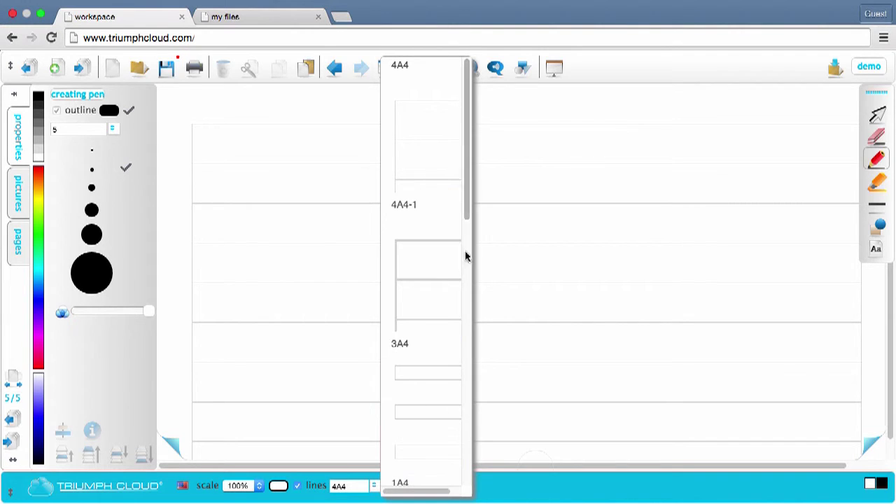
{"action": "left_click_drag", "start_coordinate": [469, 209], "coordinate": [450, 426]}
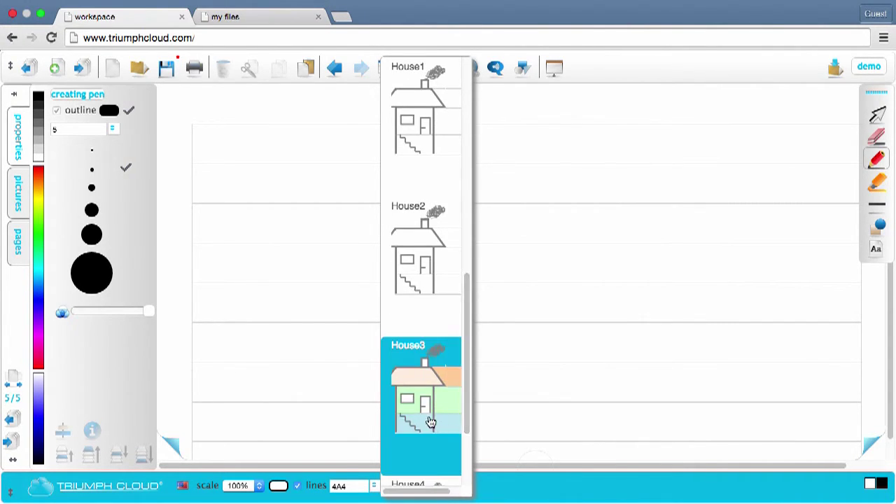
{"action": "left_click", "coordinate": [429, 420]}
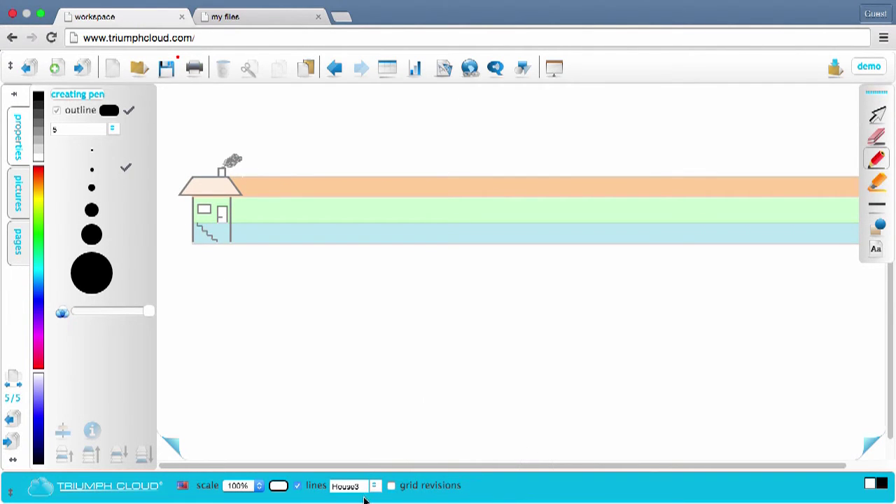
{"action": "left_click", "coordinate": [298, 487]}
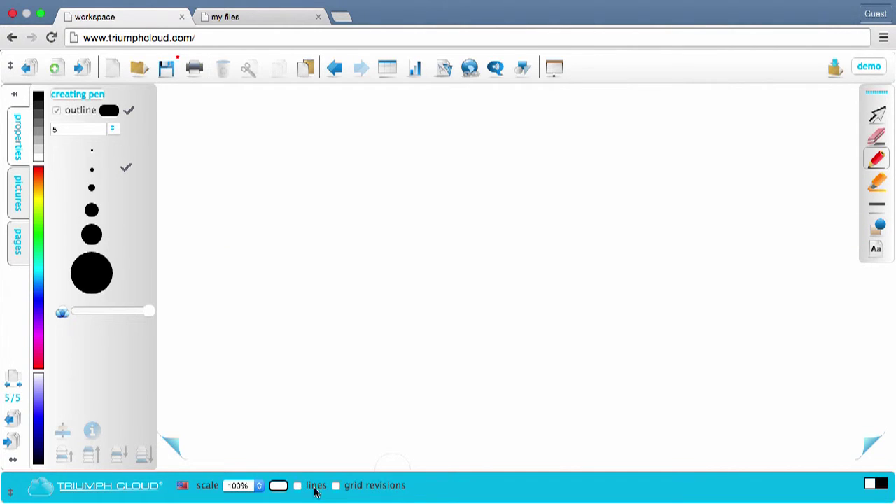
{"action": "left_click", "coordinate": [335, 487]}
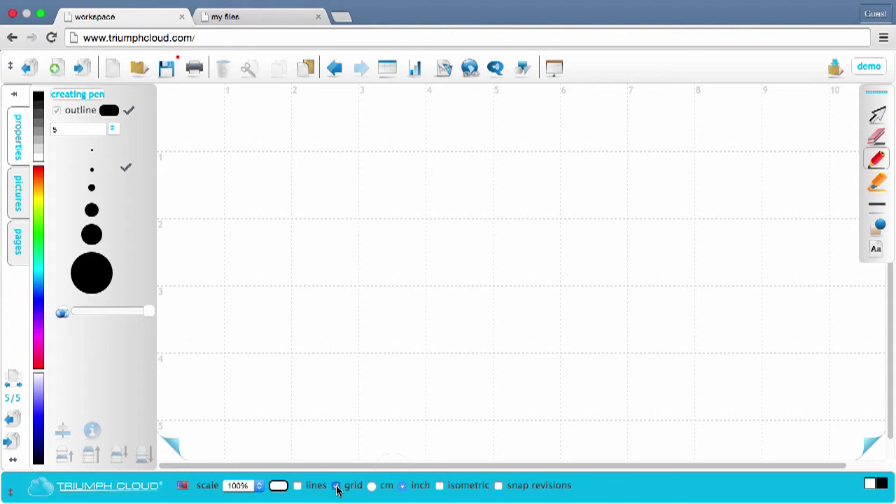
{"action": "left_click", "coordinate": [337, 487]}
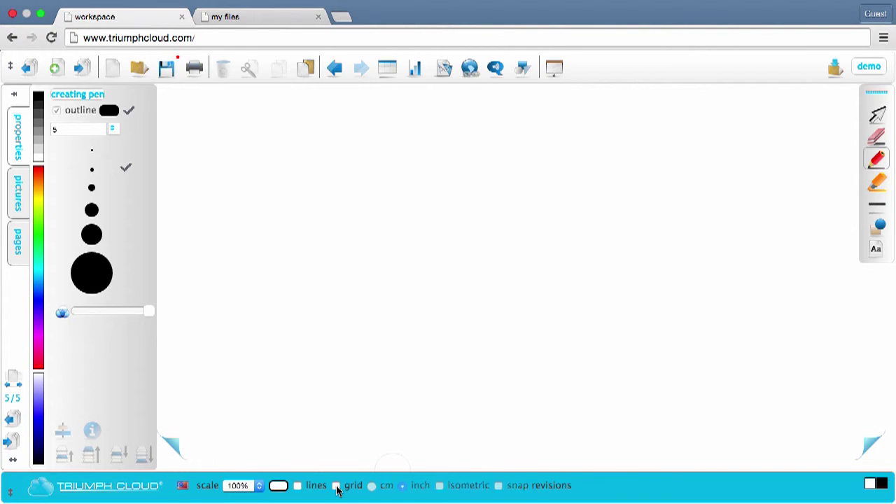
{"action": "left_click", "coordinate": [278, 487]}
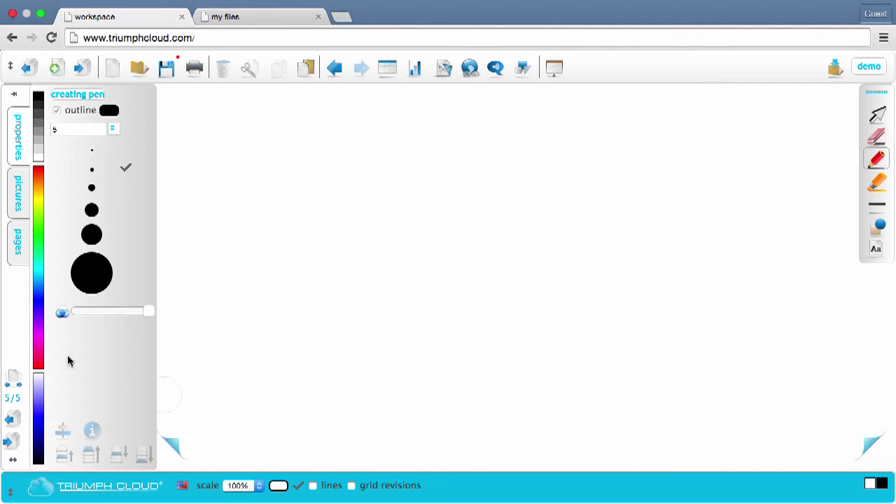
{"action": "left_click", "coordinate": [38, 408]}
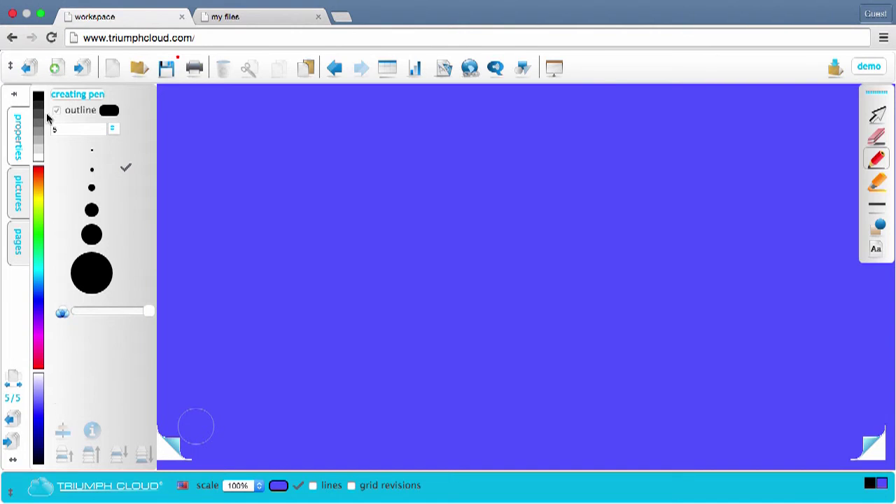
{"action": "left_click", "coordinate": [39, 161]}
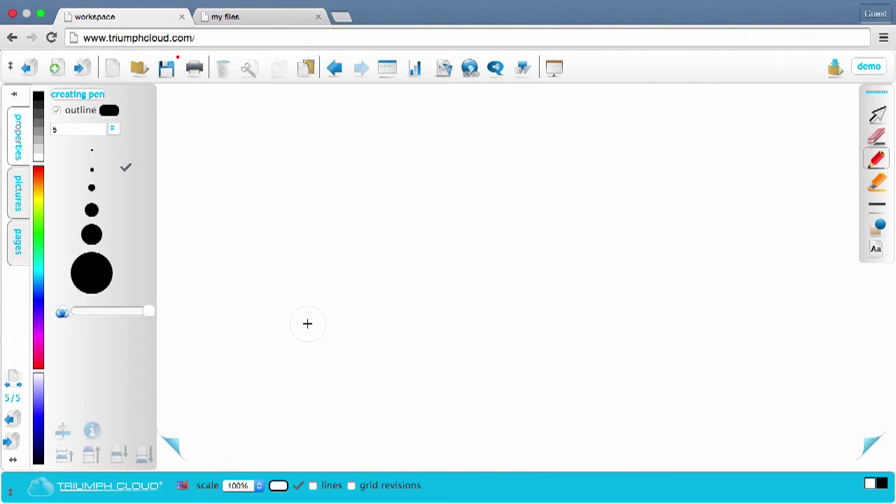
- Step back from page 5 through pages 4, 3 and 2 to page 1
{"action": "left_click", "coordinate": [173, 449]}
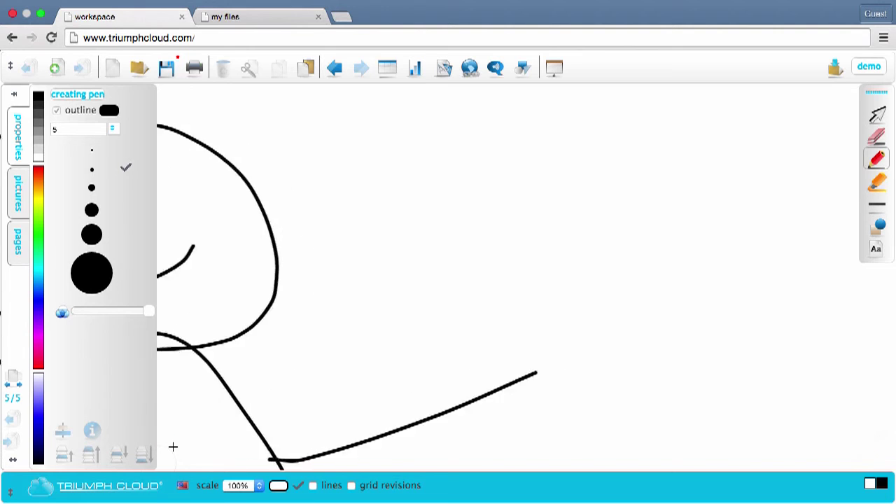
{"action": "left_click", "coordinate": [171, 450]}
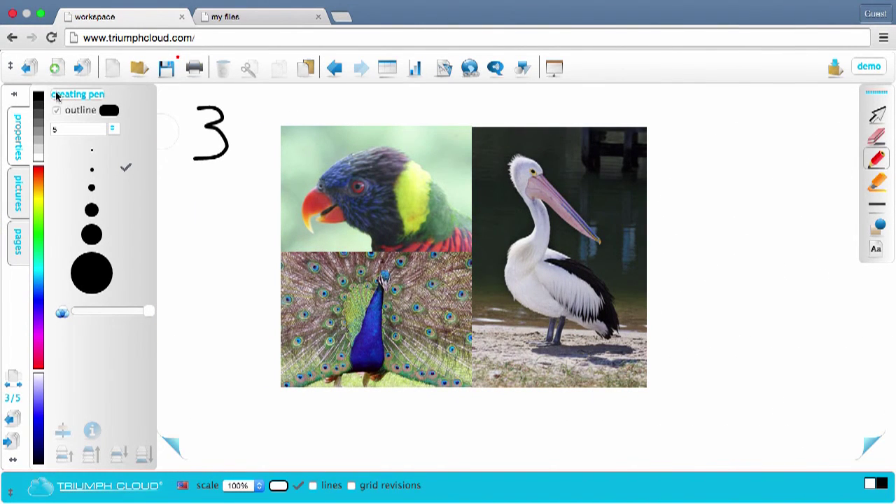
{"action": "left_click", "coordinate": [29, 68]}
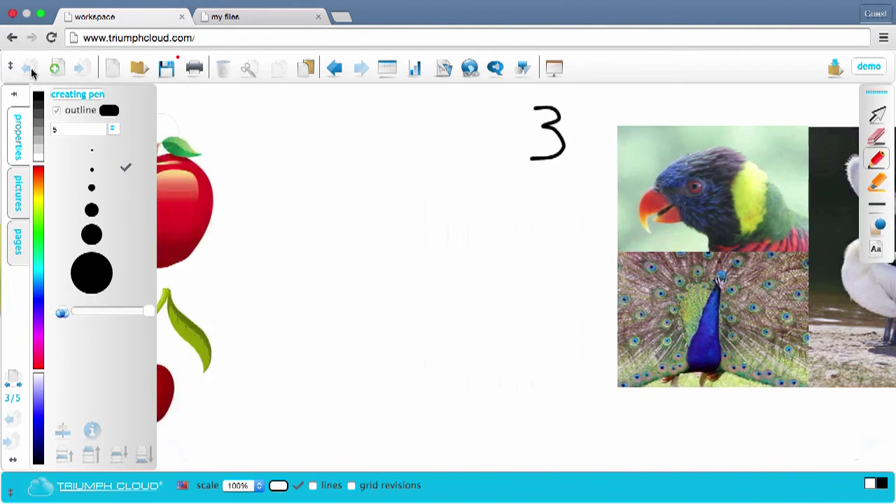
{"action": "left_click", "coordinate": [9, 420]}
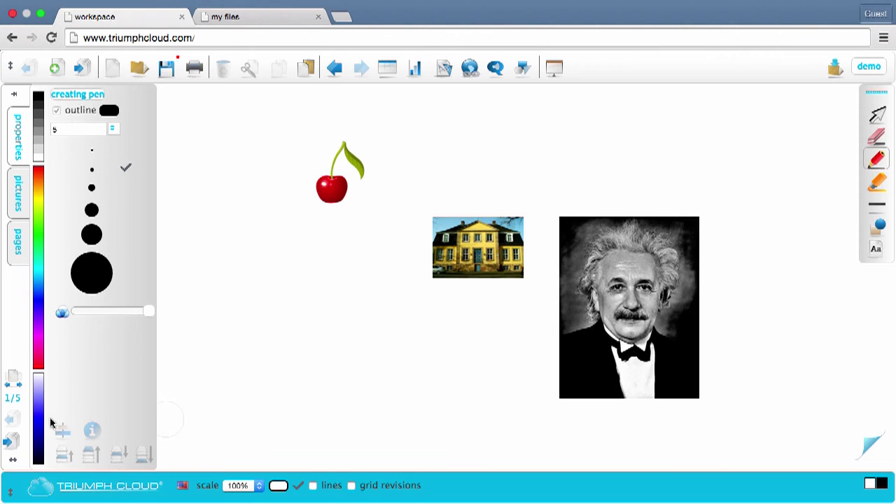
- Present the document full-screen and advance to Page 2 showing the pear, apple and cherry
{"action": "left_click", "coordinate": [12, 387]}
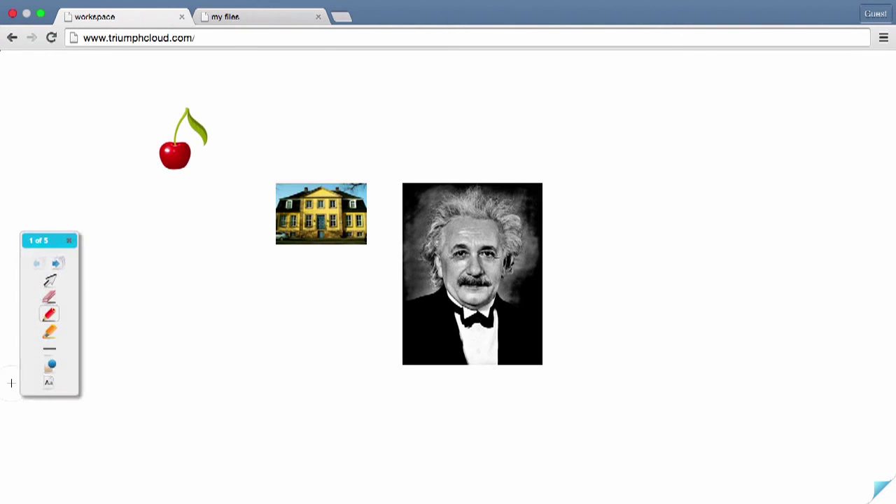
{"action": "left_click", "coordinate": [64, 250]}
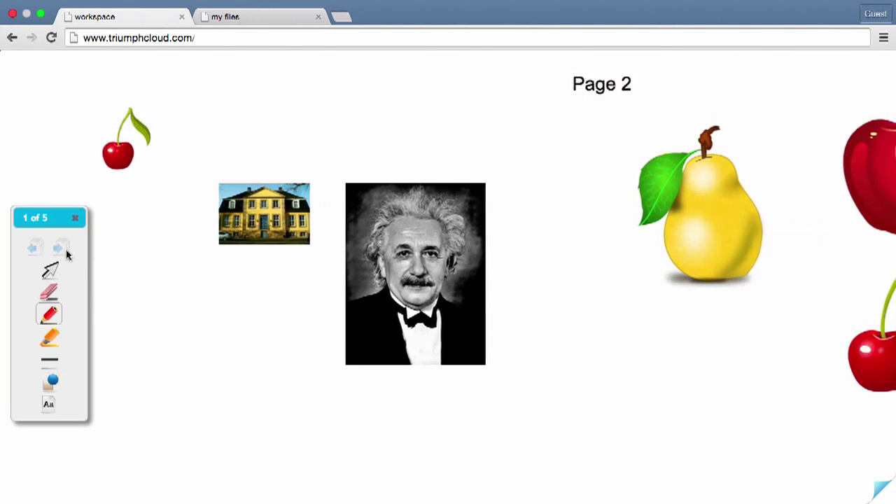